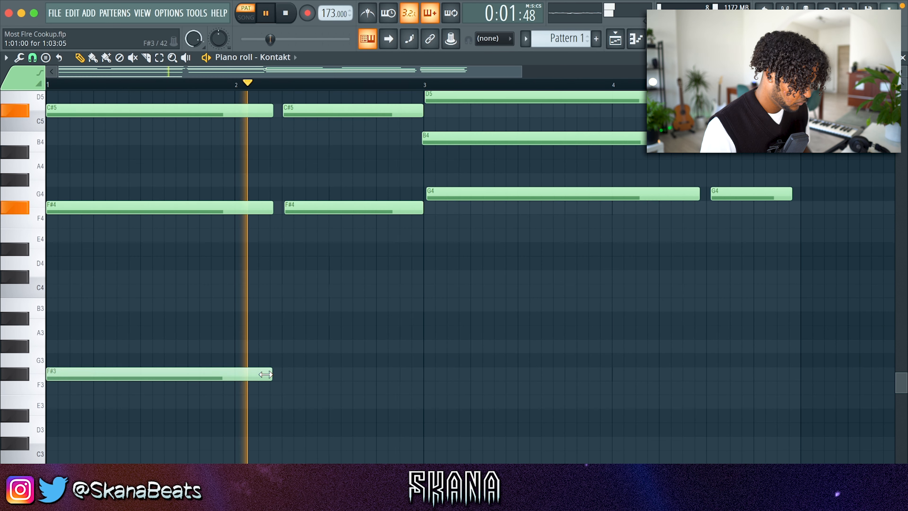
Add a second F#3 bass note in the latter half of bar 2, plus a long B3 from bar 3 and a short B3 in bar 4.
key(space)
drag(293, 374, 325, 374)
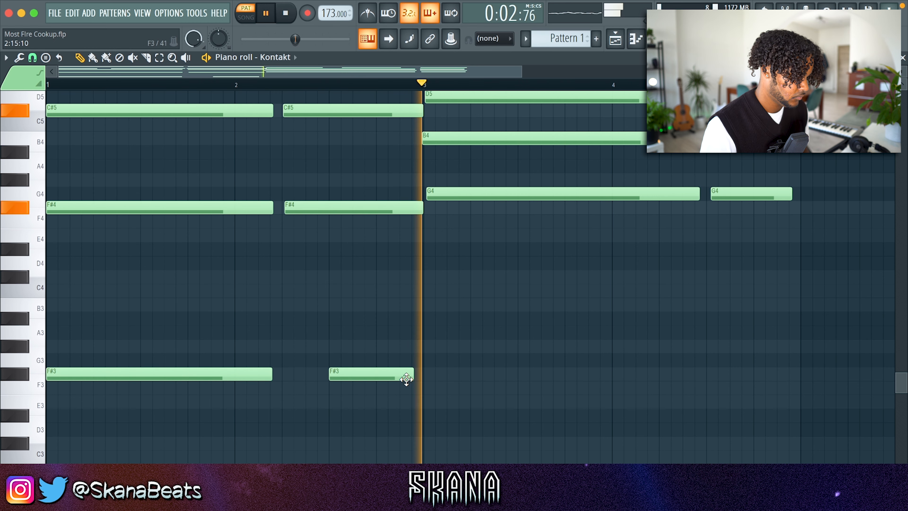
key(space)
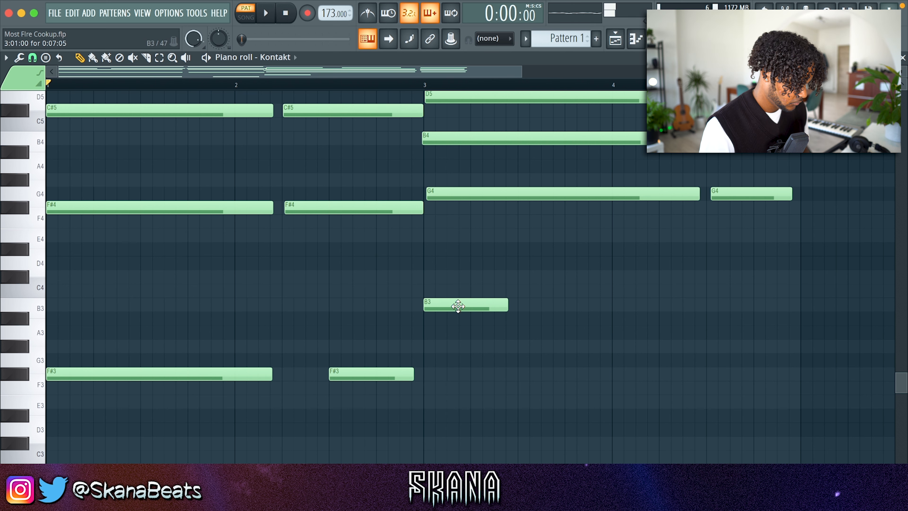
drag(505, 304, 689, 300)
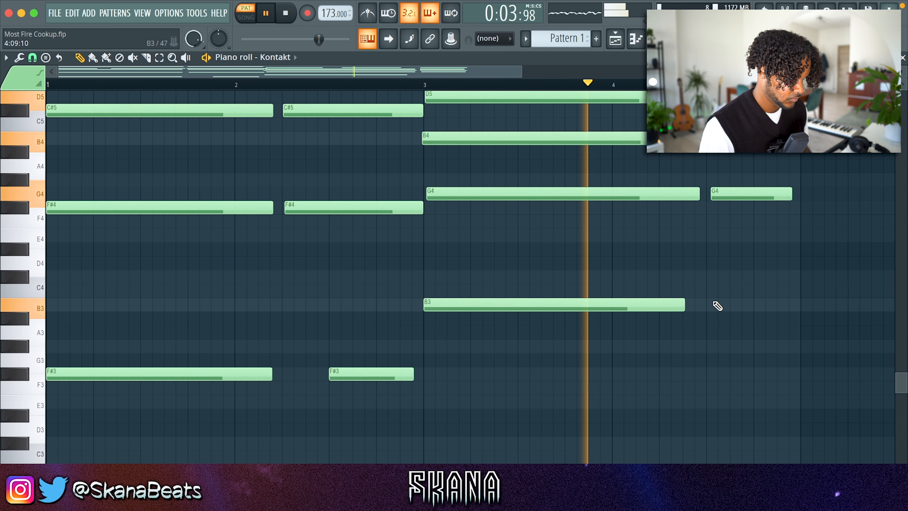
click(732, 305)
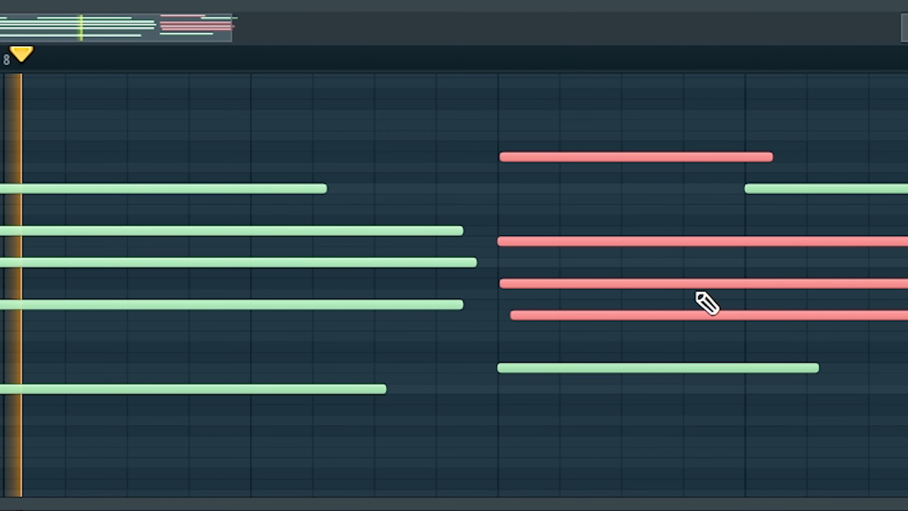
Lengthen the last bass note in bar 8 to match its chord and randomize the velocity levels of all the notes.
scroll(706, 303, down, 3)
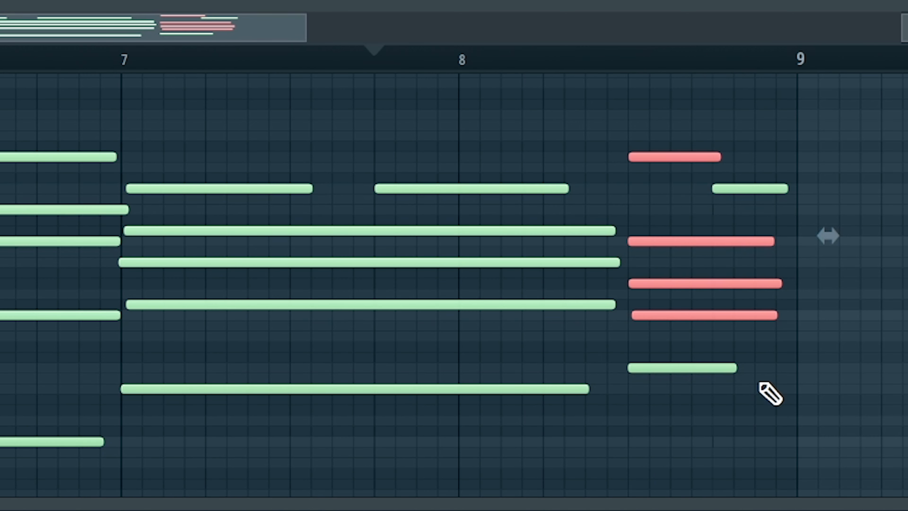
click(733, 363)
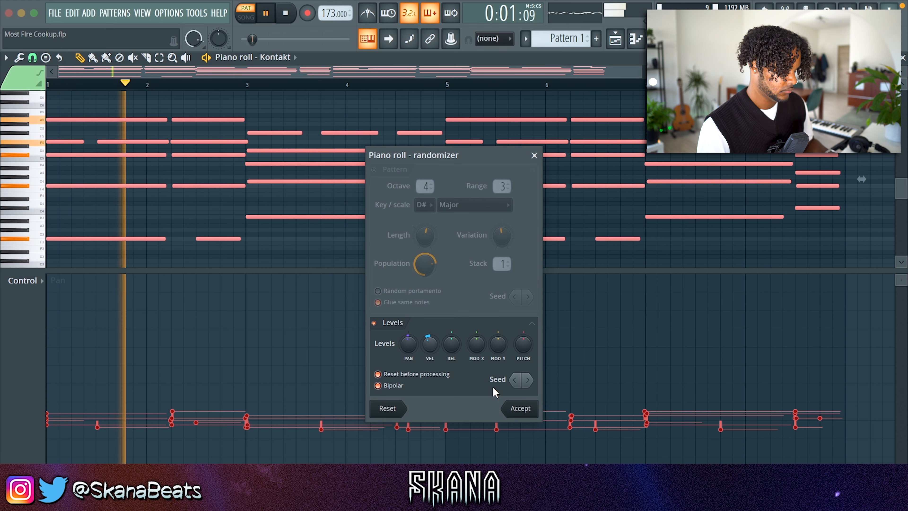
drag(431, 342, 431, 346)
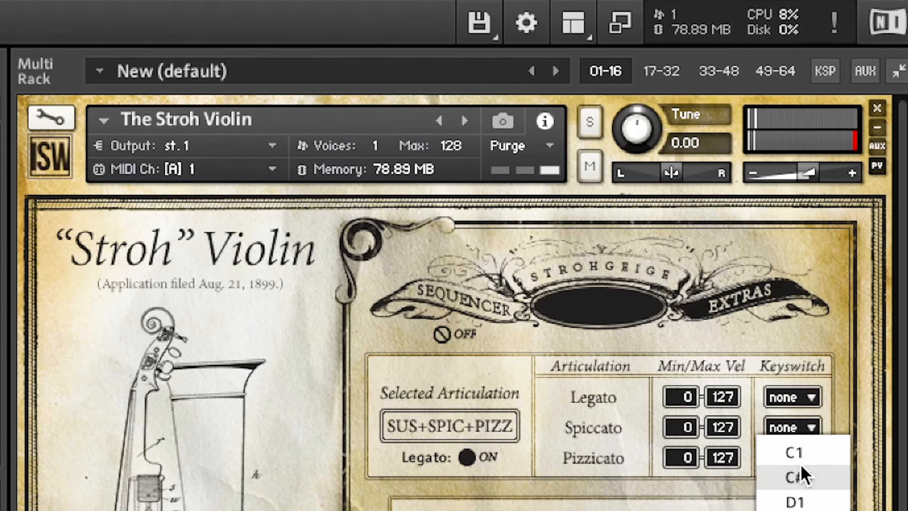
Set the Stroh Violin's Spiccato keyswitch to C1 and turn up its Vinylize effect.
click(795, 452)
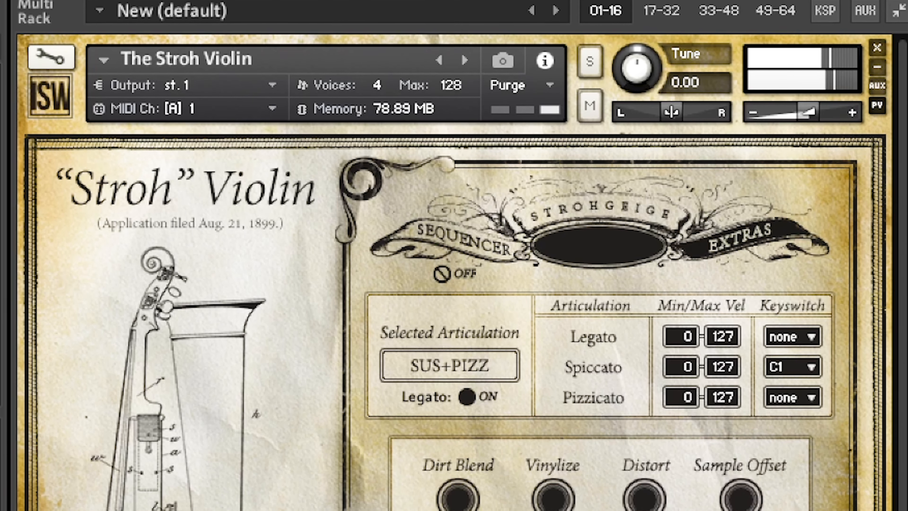
drag(552, 494, 551, 460)
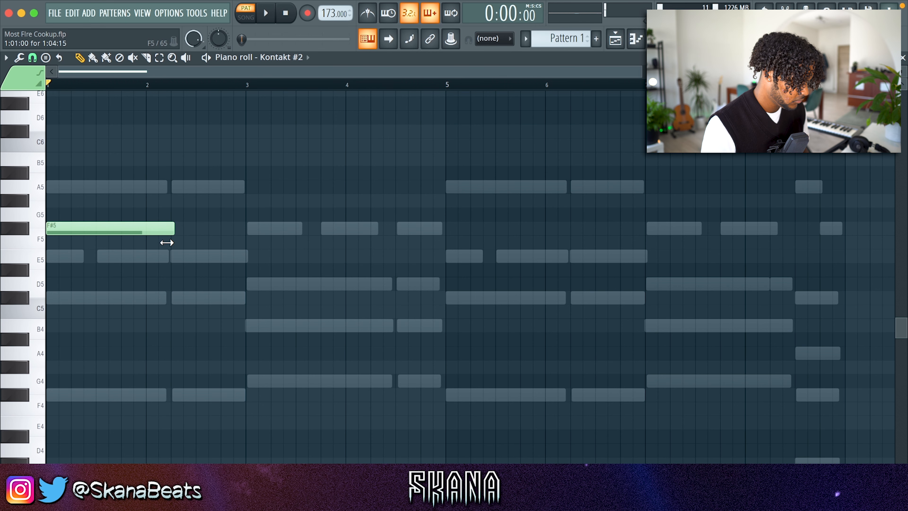
Write a Kontakt #2 melody with sustained F#5 notes at bars 1 and 5 and E5 notes at bars 3 and 7.
key(space)
mouse_move(167, 243)
mouse_down()
mouse_move(220, 237)
mouse_move(163, 241)
mouse_up()
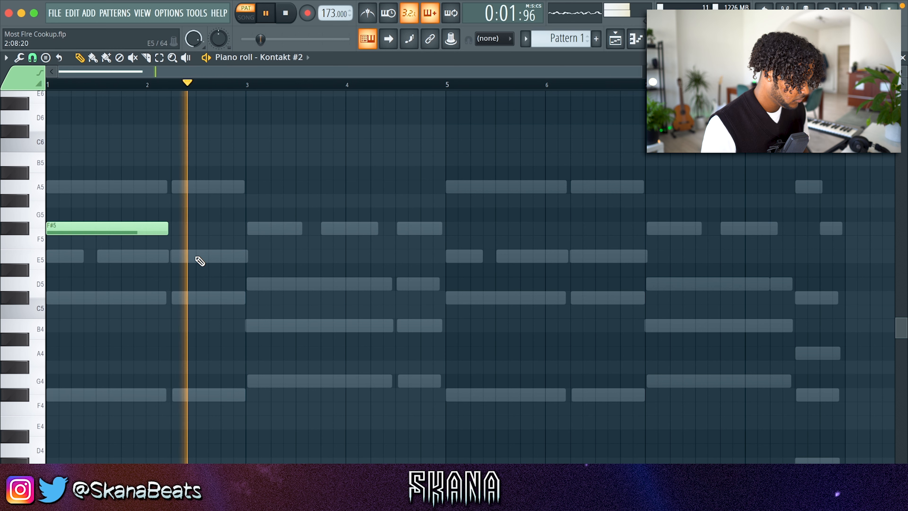
click(249, 283)
key(space)
drag(273, 283, 270, 261)
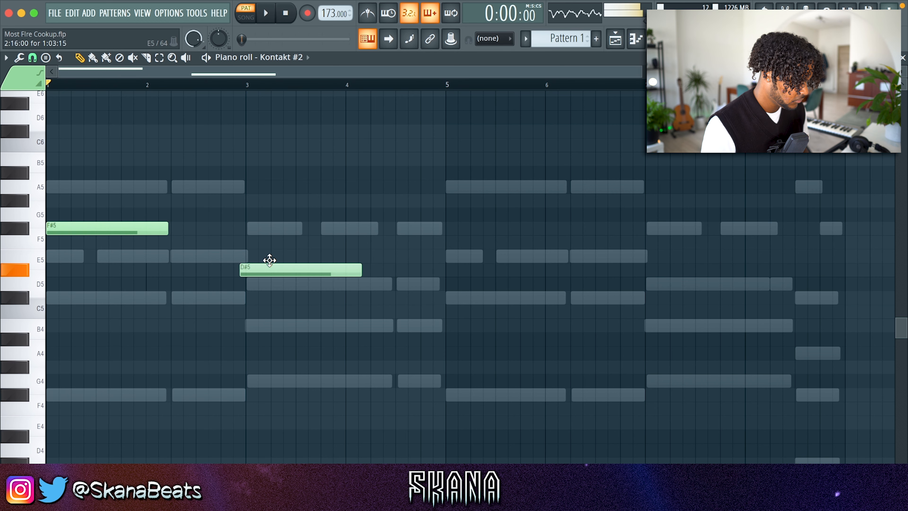
scroll(277, 267, up, 2)
scroll(256, 312, down, 4)
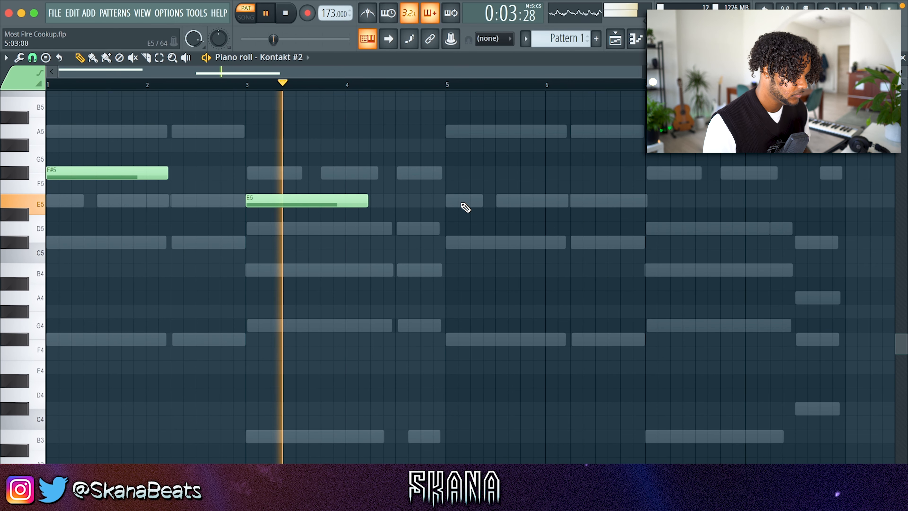
click(449, 175)
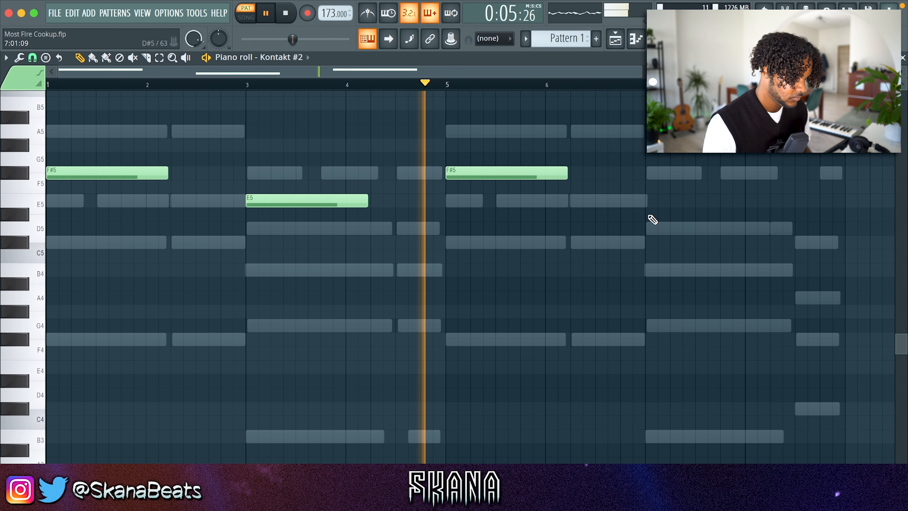
click(649, 203)
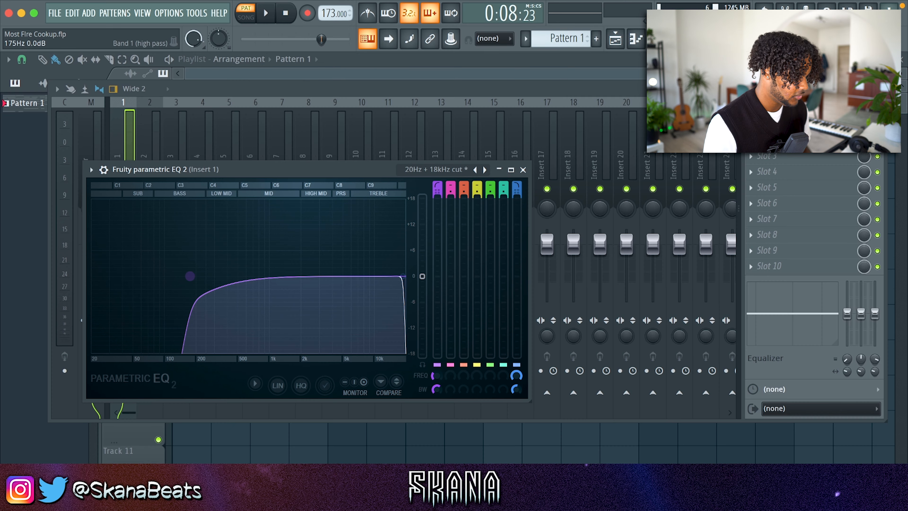
Add SuperVHS in slot 3 and ValhallaVintageVerb in slot 4 of Insert 1, with the reverb mix at about 65%.
click(841, 162)
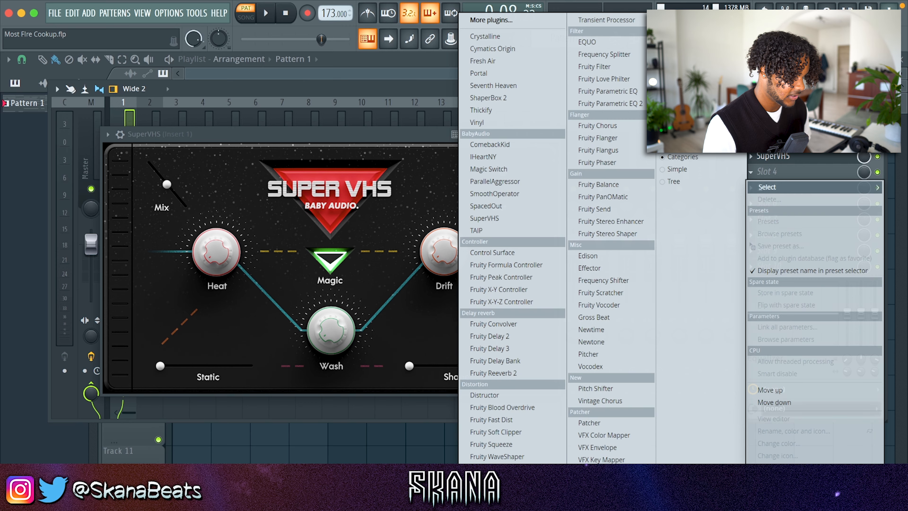
click(586, 495)
drag(162, 249, 164, 309)
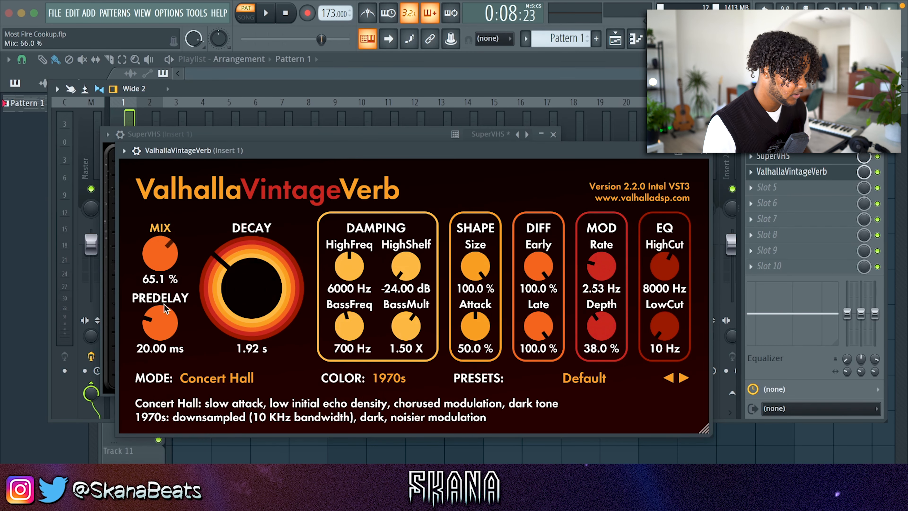
click(704, 151)
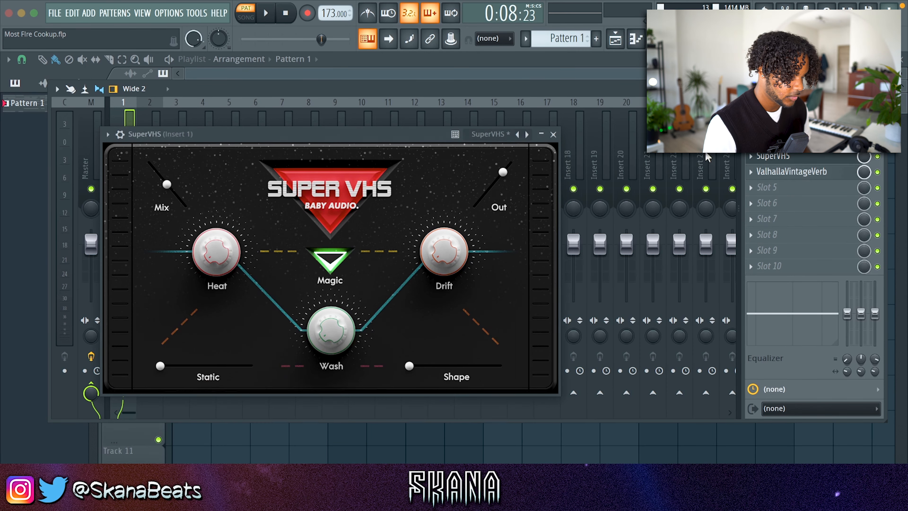
Add Vinyl in slot 5 of Insert 1 and close the SuperVHS window.
click(785, 194)
click(510, 124)
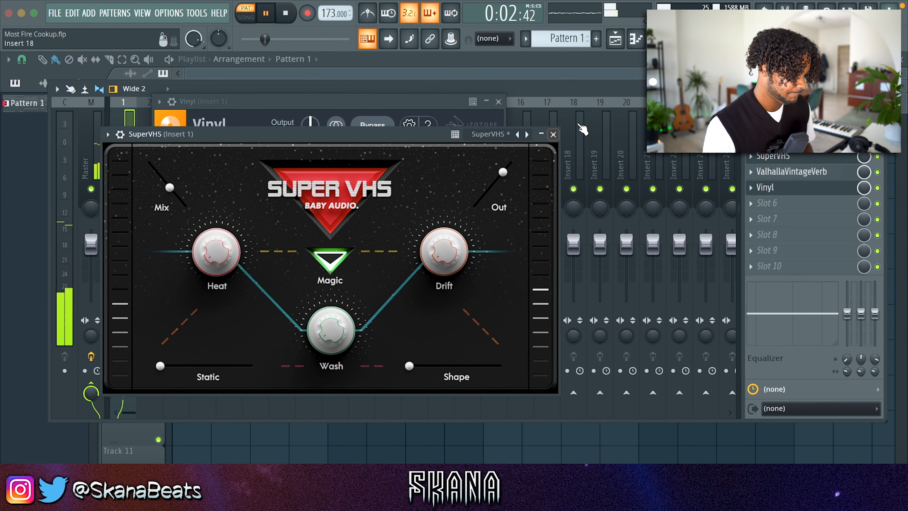
click(557, 136)
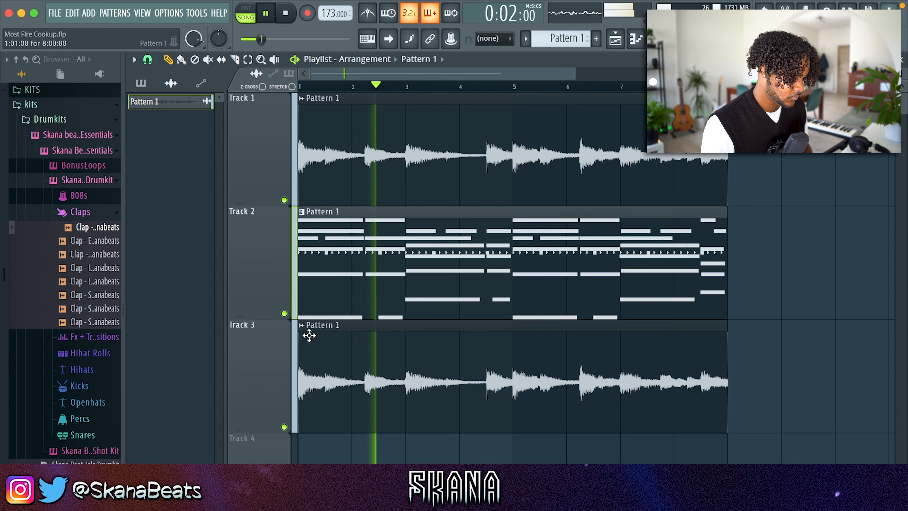
Reverse the audio clip on Track 3 and slip its content earlier so the sound starts at bar 1.
double_click(410, 363)
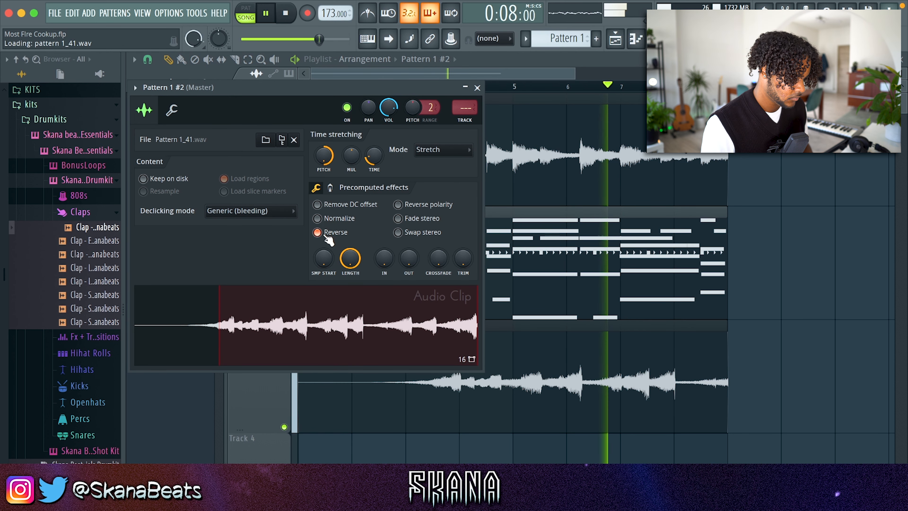
key(Escape)
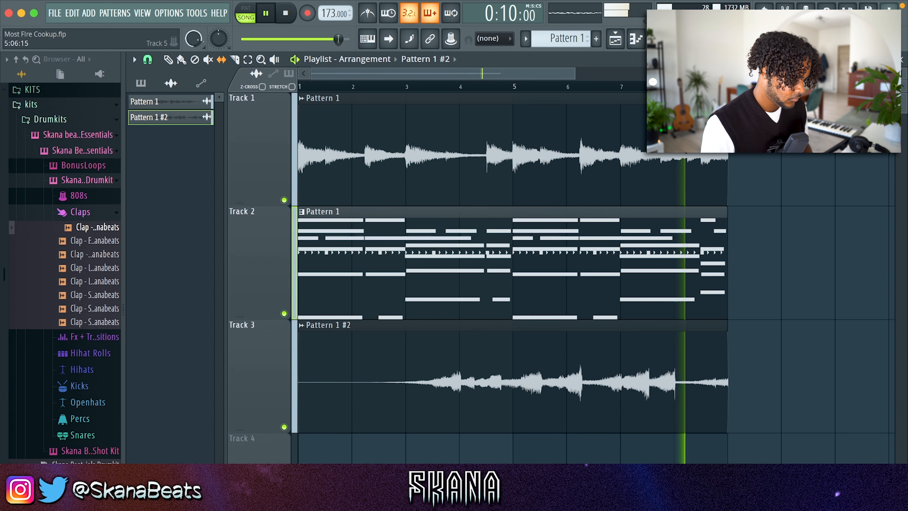
drag(468, 359, 438, 359)
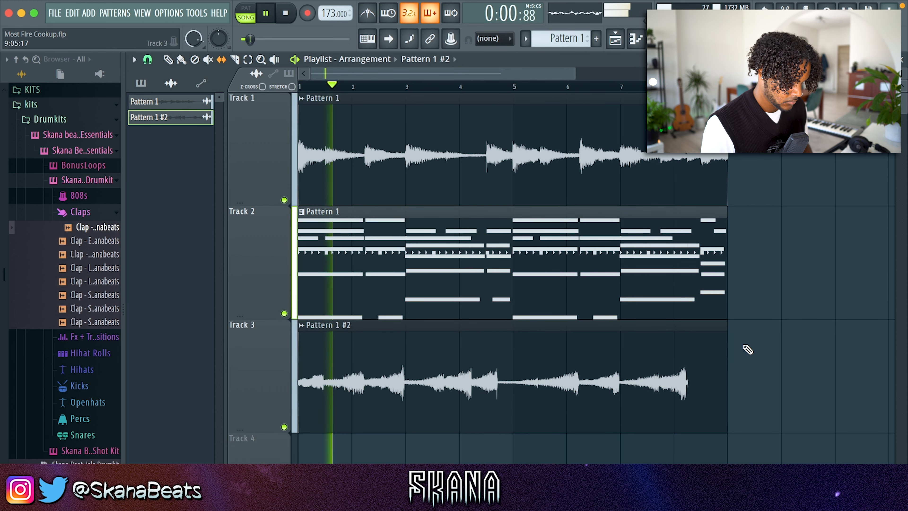
scroll(748, 349, up, 5)
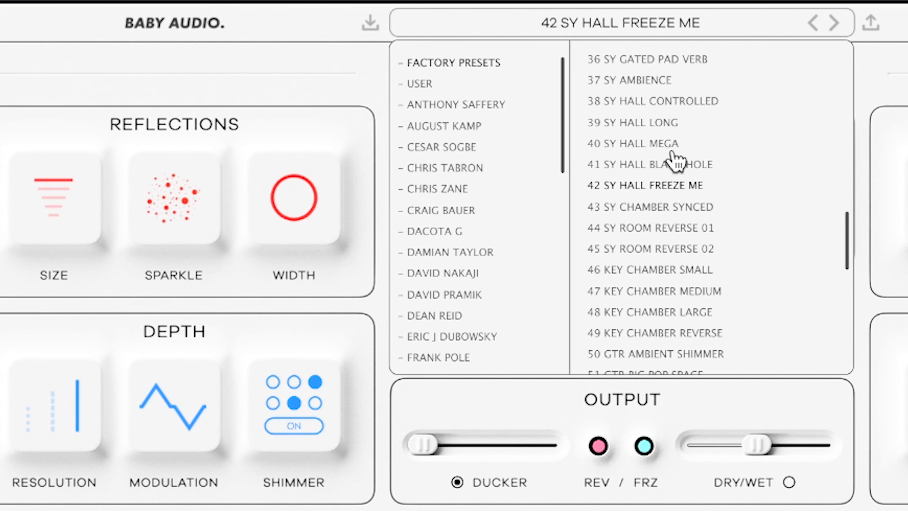
Load the reverb preset 41 SY HALL BLACK HOLE with a lower dry/wet level, and reduce the SuperVHS mix.
click(608, 143)
click(602, 182)
click(600, 165)
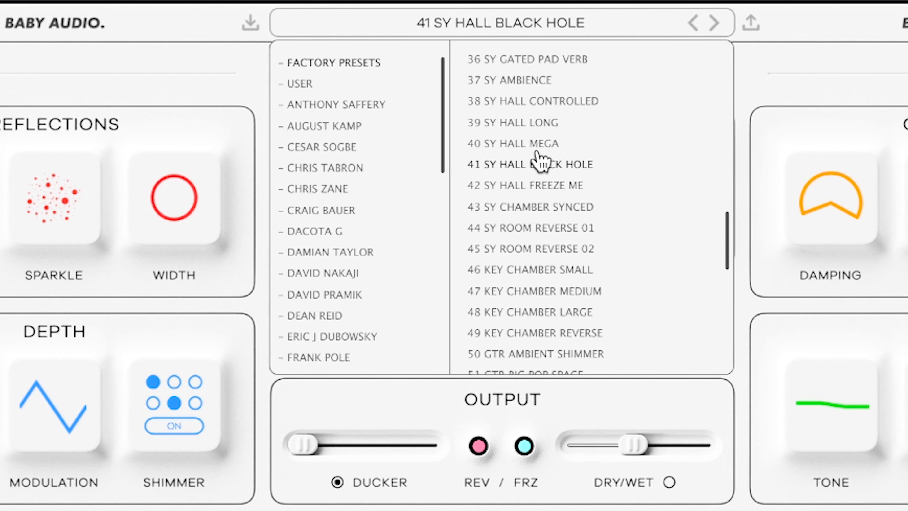
drag(573, 444, 543, 460)
drag(423, 460, 361, 458)
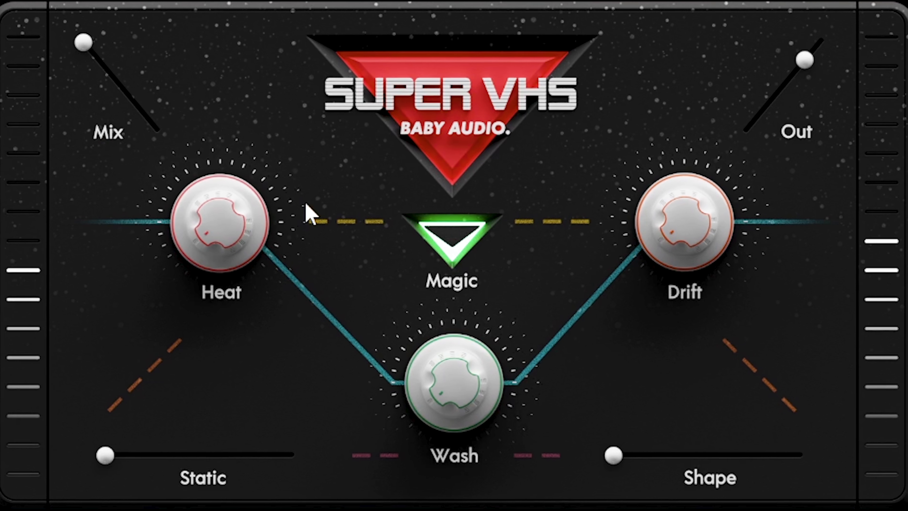
drag(93, 73, 134, 105)
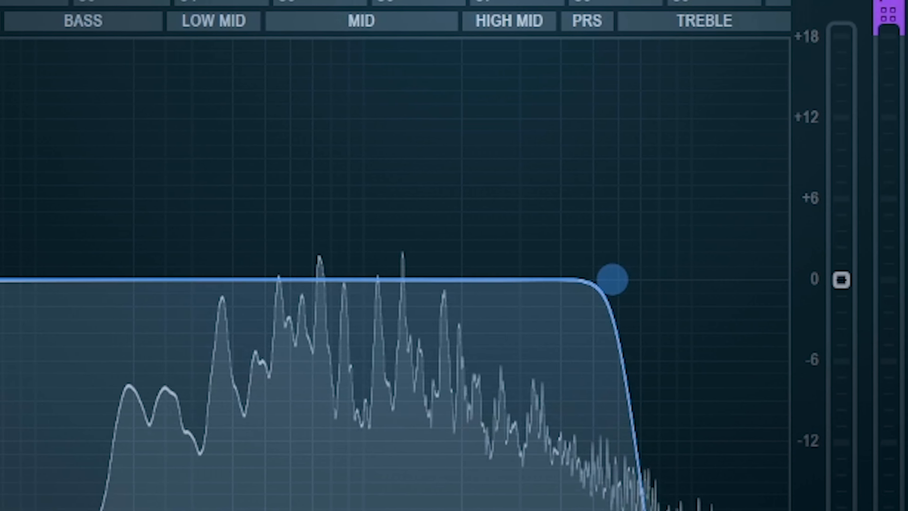
Cut the lows and highs of the reversed clip with Fruity Parametric EQ 2, and add the Halftime shaper in ShaperBox 2.
scroll(610, 278, down, 2)
drag(608, 279, 588, 278)
drag(10, 278, 237, 279)
drag(644, 279, 633, 279)
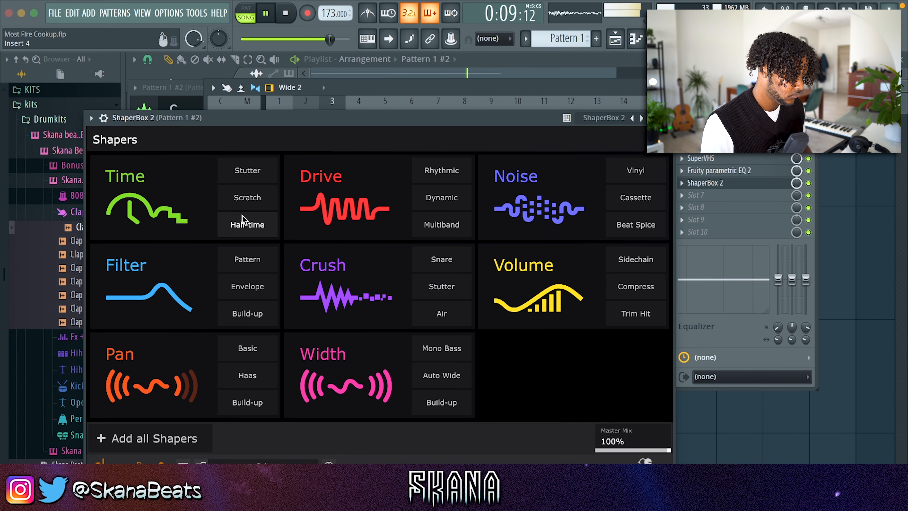
click(243, 220)
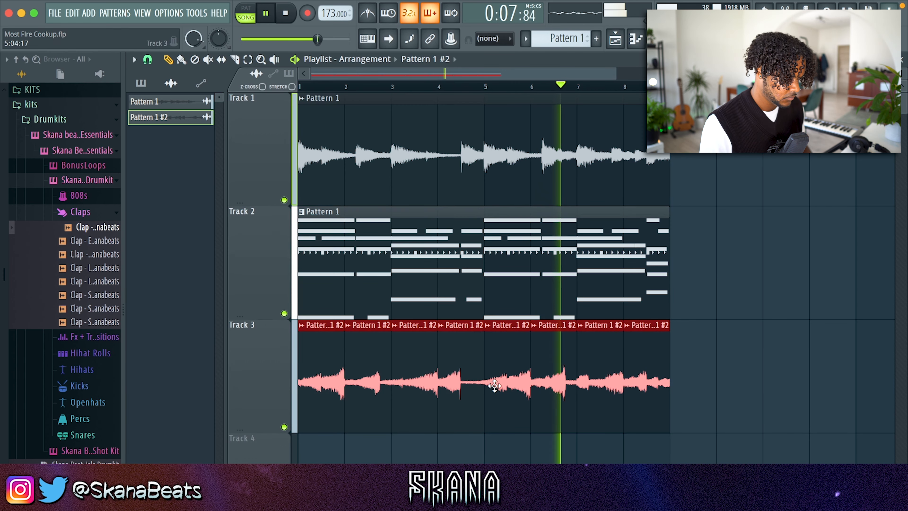
Change the declicking mode of the sliced reversed clip on Track 3 to smooth the slice edges.
double_click(495, 385)
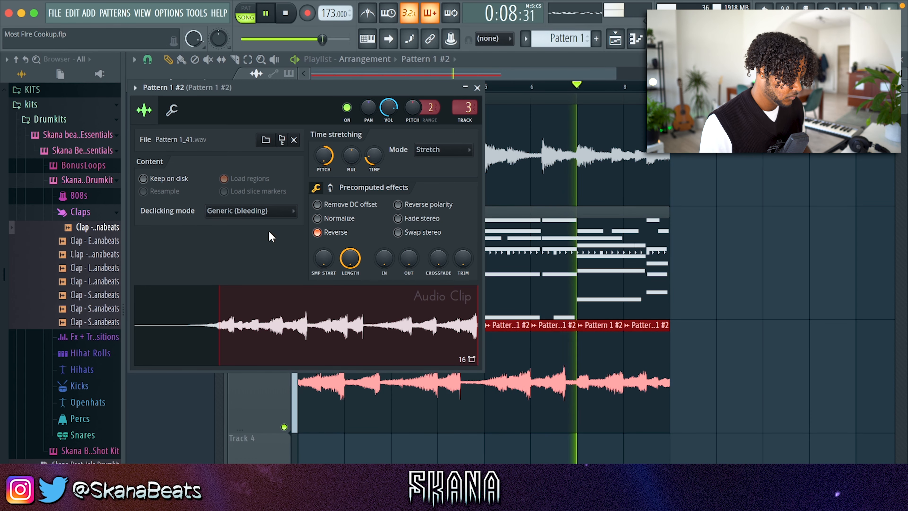
click(250, 211)
click(250, 273)
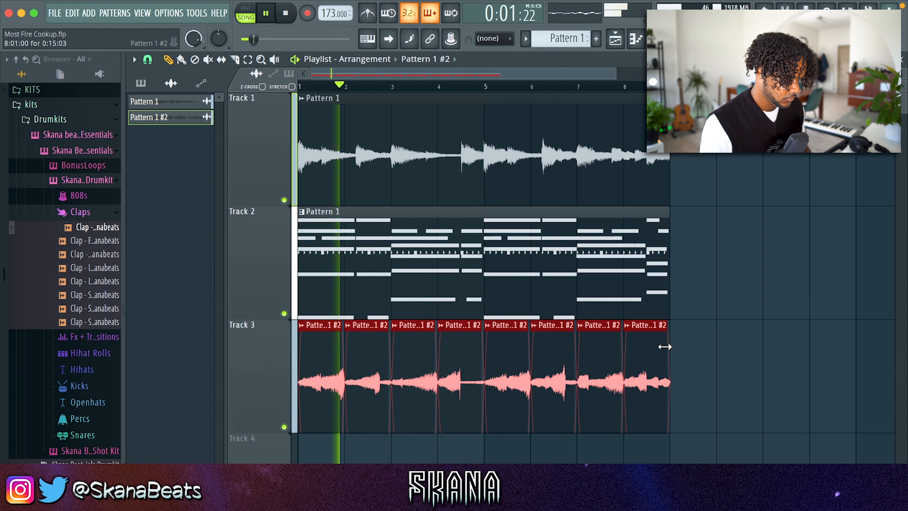
click(733, 346)
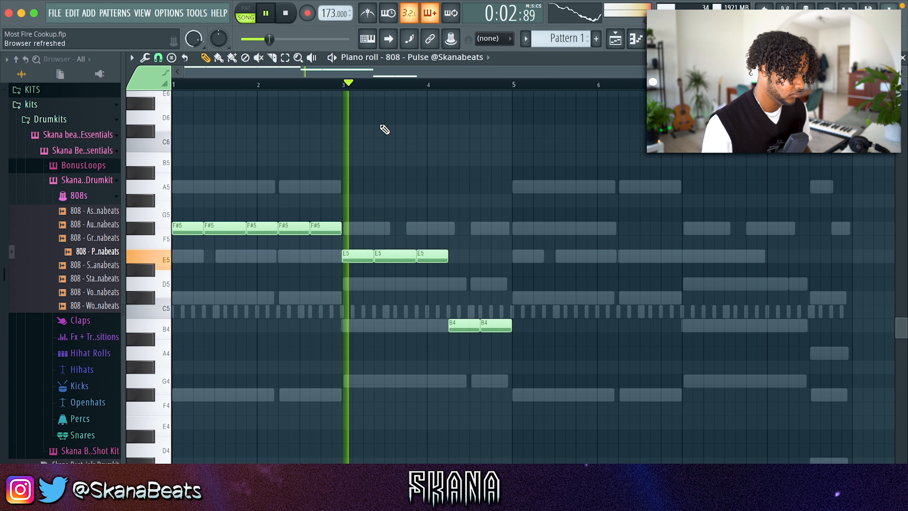
Duplicate the four-bar 808 - Pulse note pattern into bars 5 to 8 and show the channel rack.
key(ctrl+b)
key(ctrl+d)
key(space)
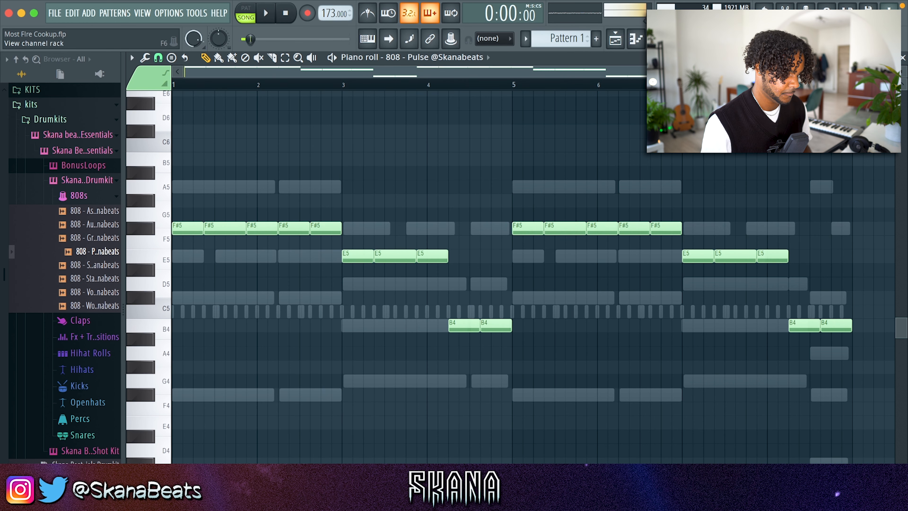
key(F6)
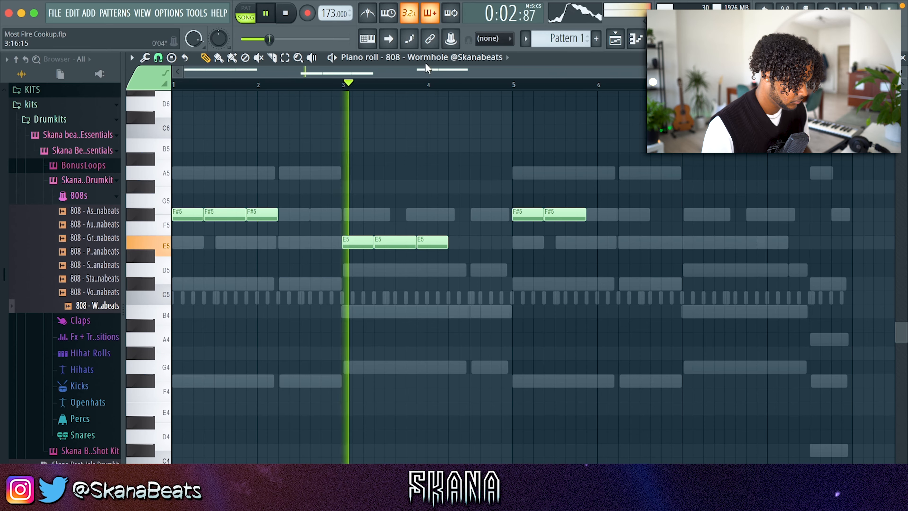
Switch the piano roll to the 808 - Skana channel and delete its E5 note at the start of bar 4.
click(415, 57)
click(434, 202)
right_click(445, 243)
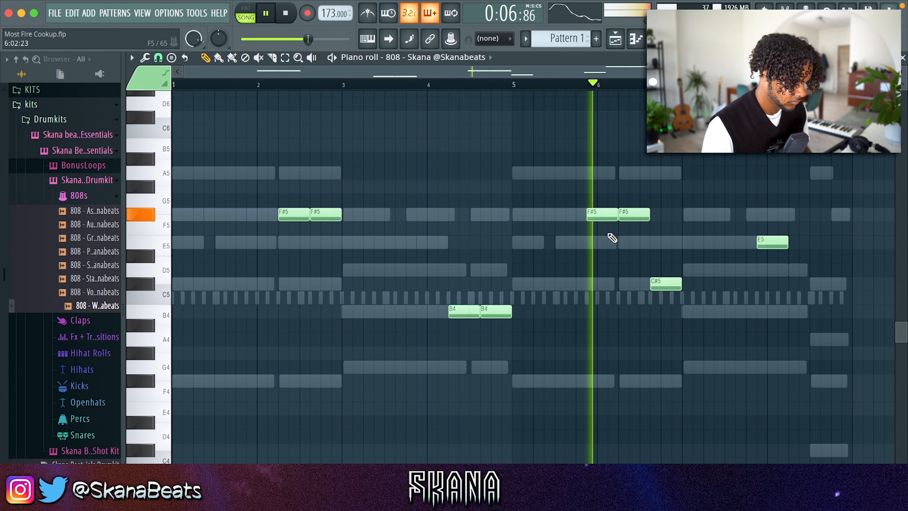
Switch the piano roll to the 808 - Wormhole channel, adjust its short E5 notes at the start of bar 7, and play the result.
click(445, 59)
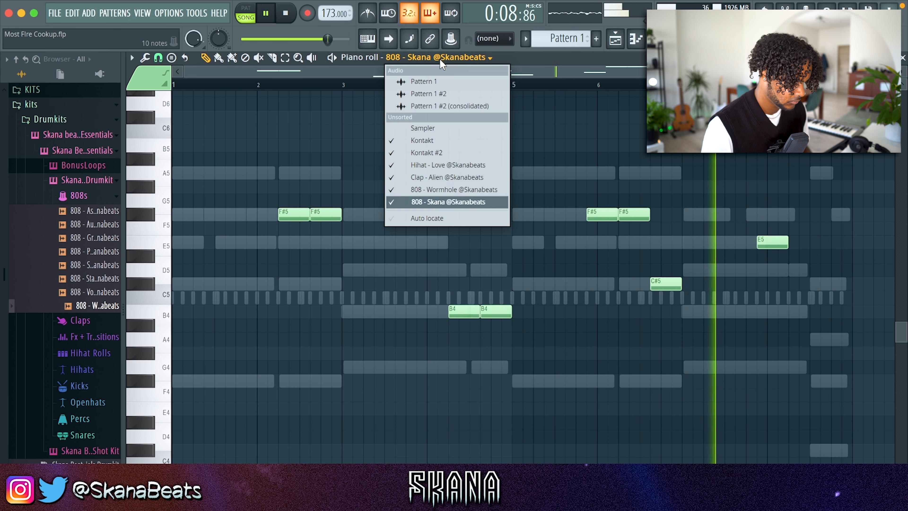
click(434, 187)
key(space)
drag(691, 243, 678, 245)
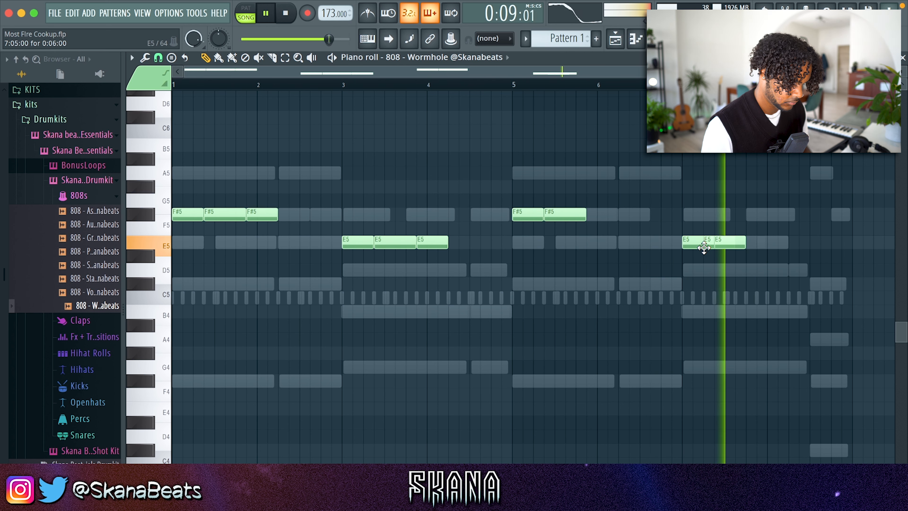
drag(740, 238, 684, 261)
key(space)
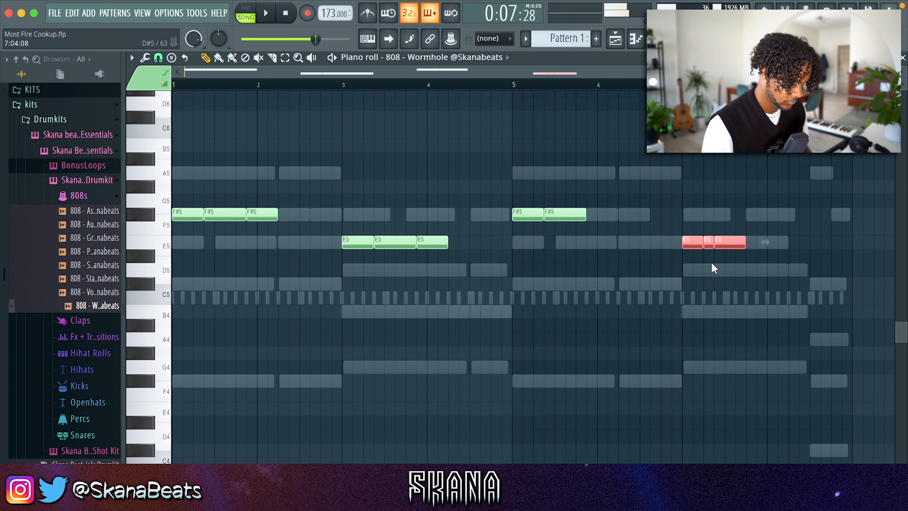
super+click(714, 266)
key(space)
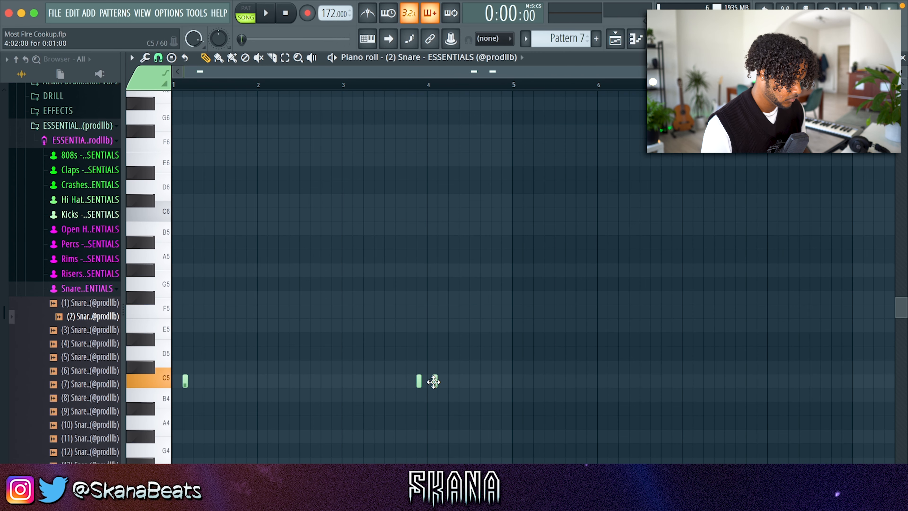
Duplicate the (2) Snare note pattern from the first four bars into bars 5 to 8.
key(space)
key(ctrl+a)
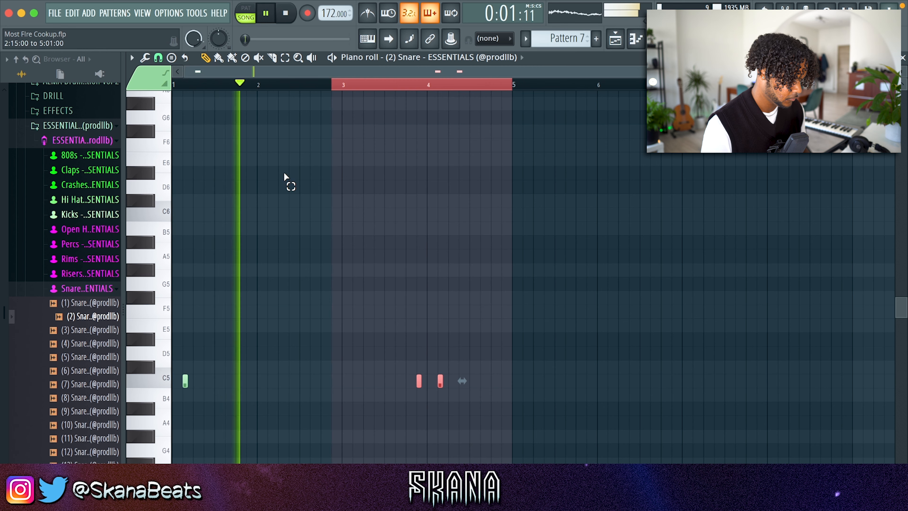
key(ctrl+b)
key(ctrl+d)
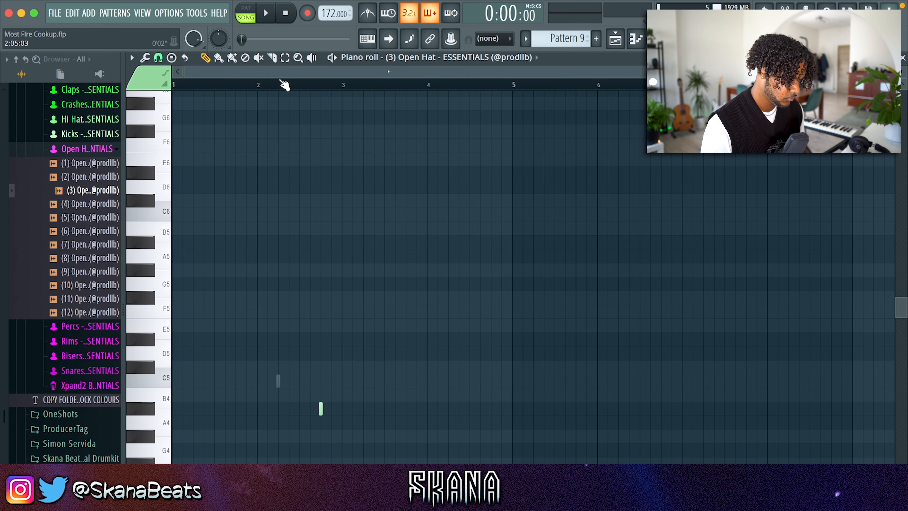
Play from bar 2 and duplicate the (3) Open Hat note pattern into bars 5 to 8.
click(282, 84)
key(space)
scroll(342, 246, down, 3)
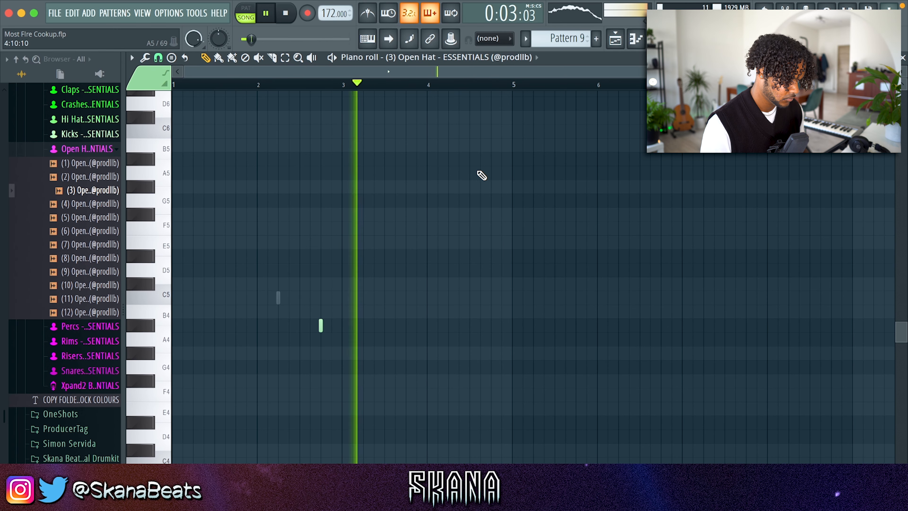
key(ctrl+a)
key(ctrl+b)
key(ctrl+d)
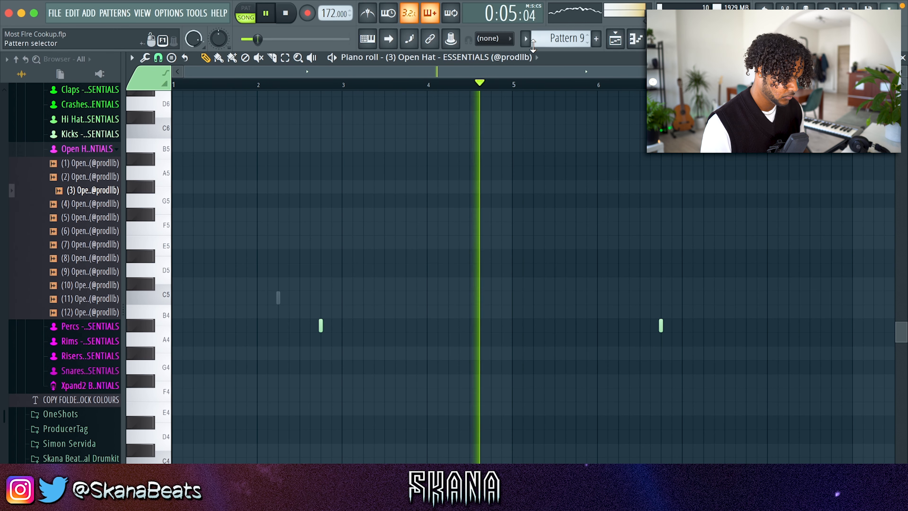
Switch the piano roll to the (1) Open Hat channel and add a C5 note early in bar 6, repeating the bar 2 hit.
click(476, 56)
click(447, 235)
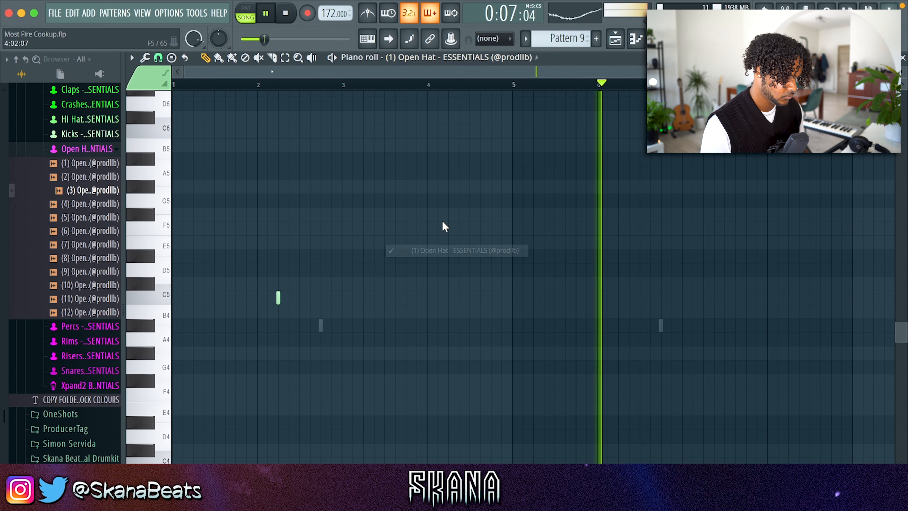
click(618, 297)
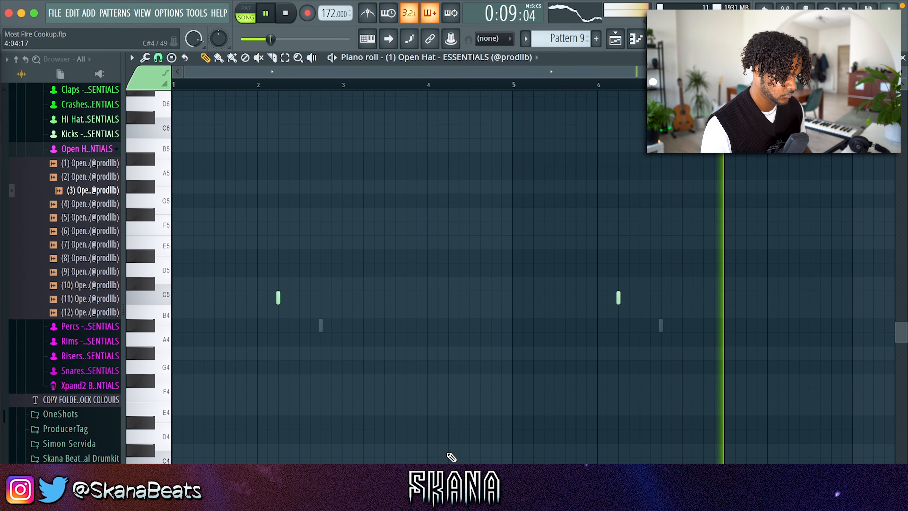
Lower both open hat mixer tracks to -9.2 dB, and pan track 10 slightly left and track 11 slightly right.
key(F6)
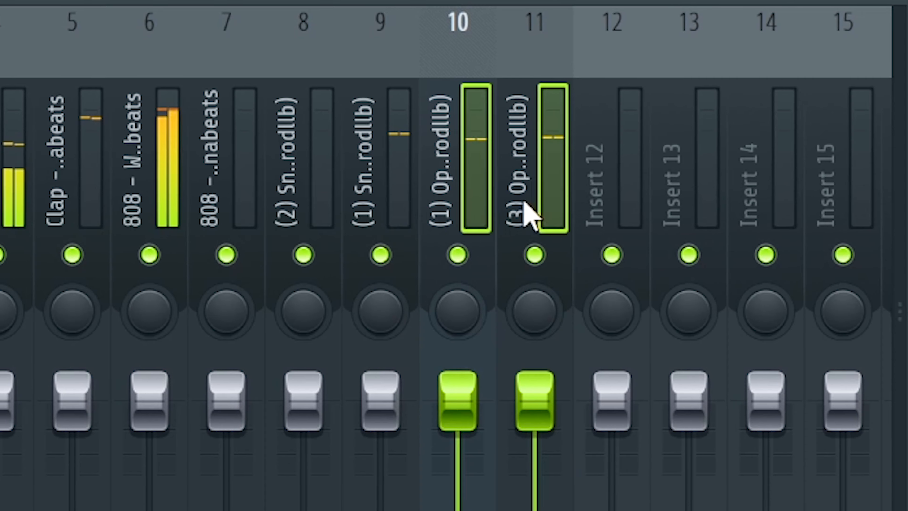
drag(542, 354, 543, 397)
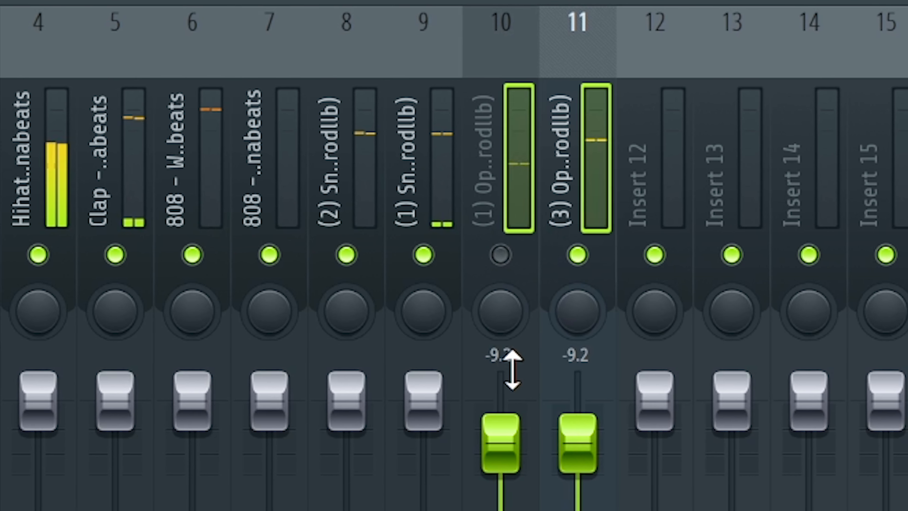
drag(503, 313, 502, 337)
drag(580, 314, 579, 289)
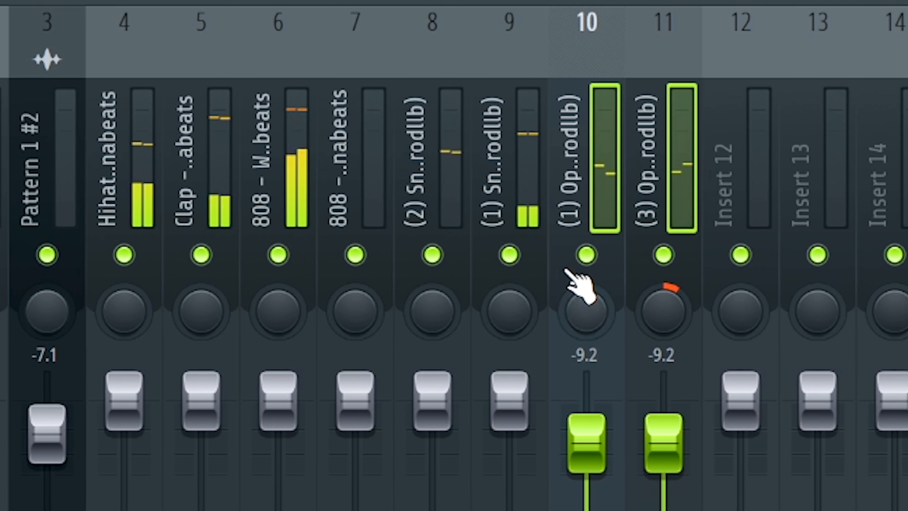
Pan the (2) Snare mixer track right, and set the hi-hat track slightly left at -2.8 dB.
click(479, 179)
drag(444, 310, 443, 292)
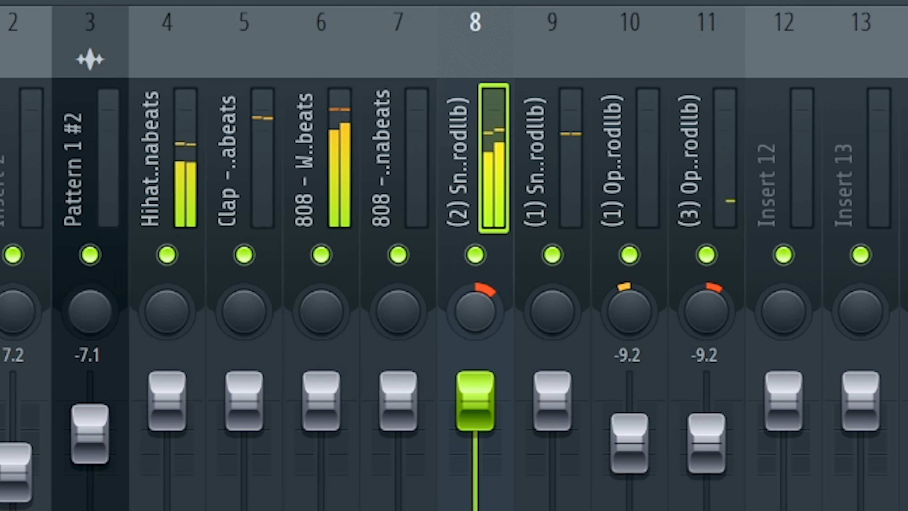
drag(178, 310, 178, 314)
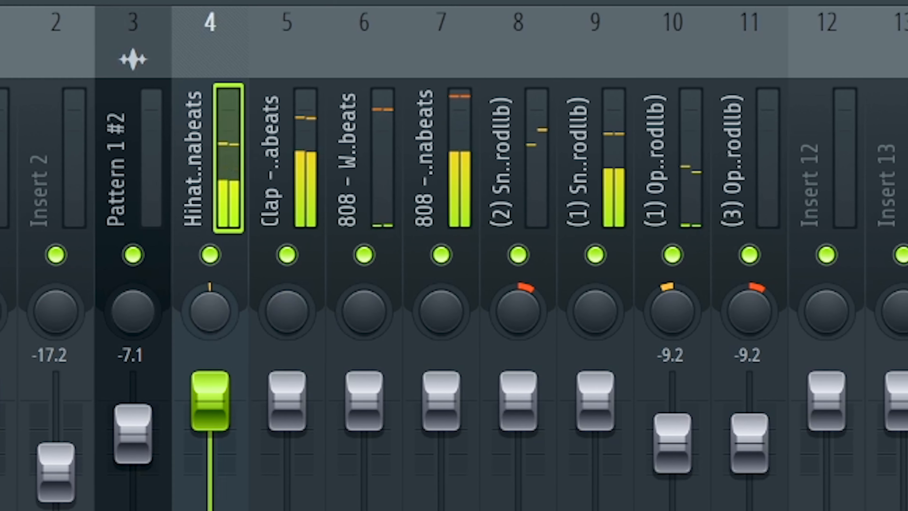
drag(235, 393, 235, 407)
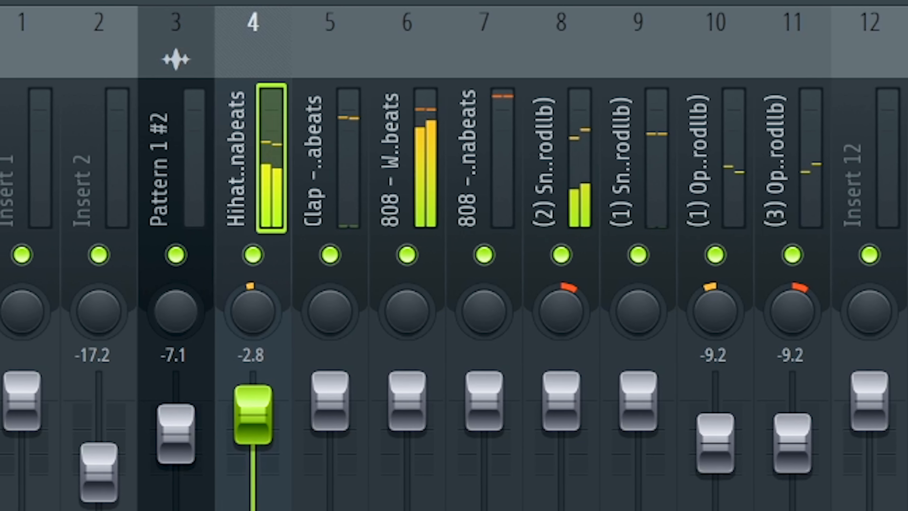